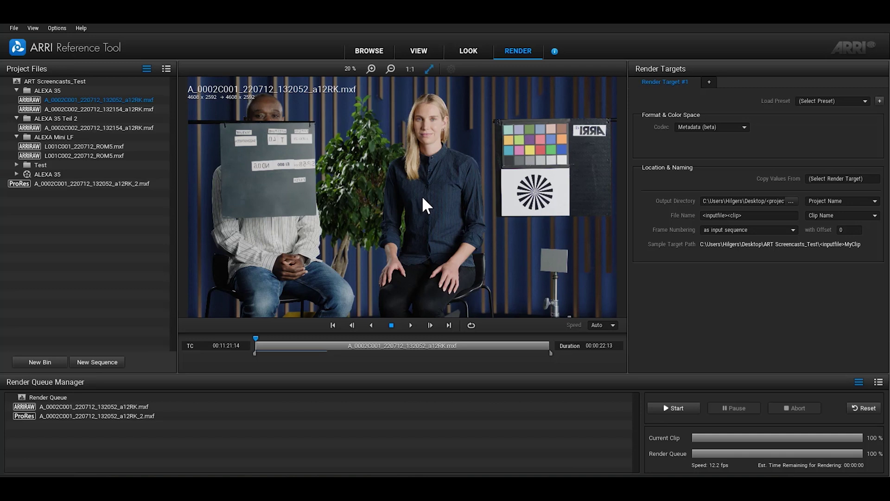
# Load the first queued clip, try then remove the 2130 Beauty look, and queue it unchanged
pyautogui.click(145, 109)
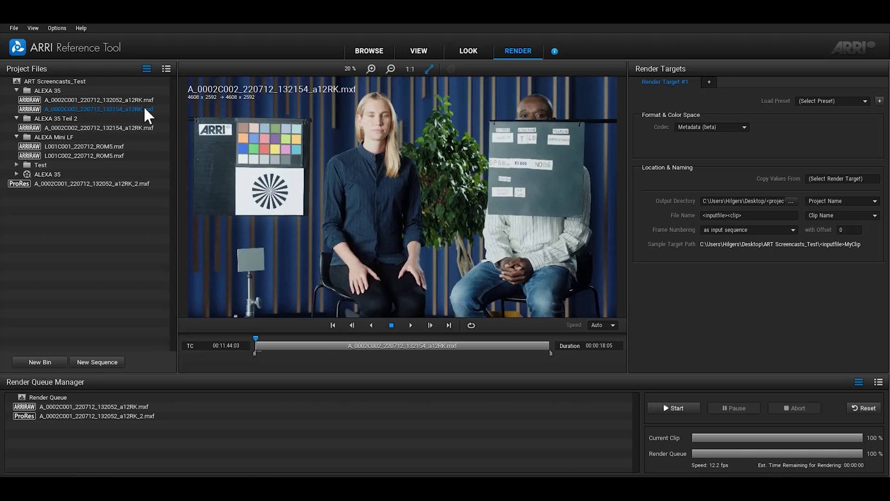
pyautogui.click(113, 405)
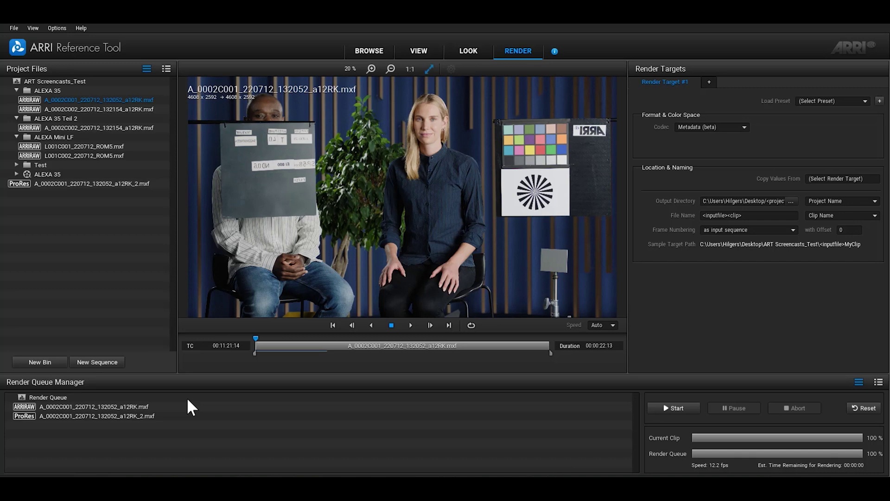
pyautogui.click(463, 50)
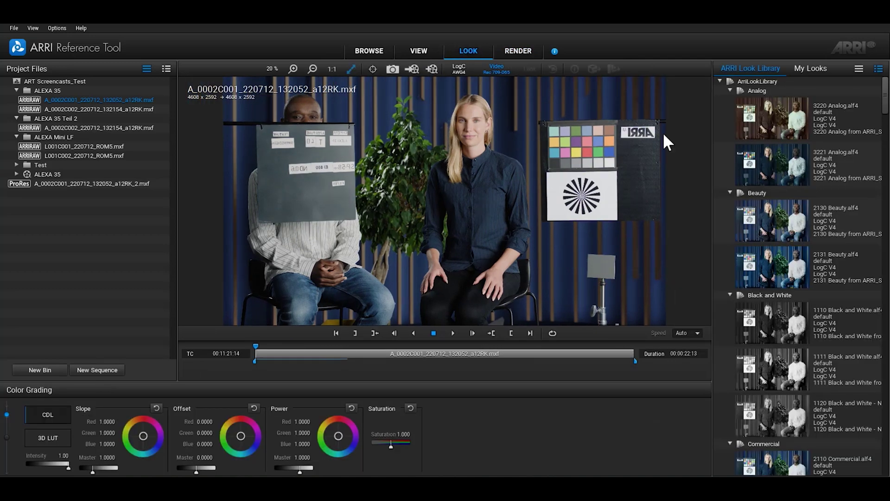
pyautogui.click(777, 210)
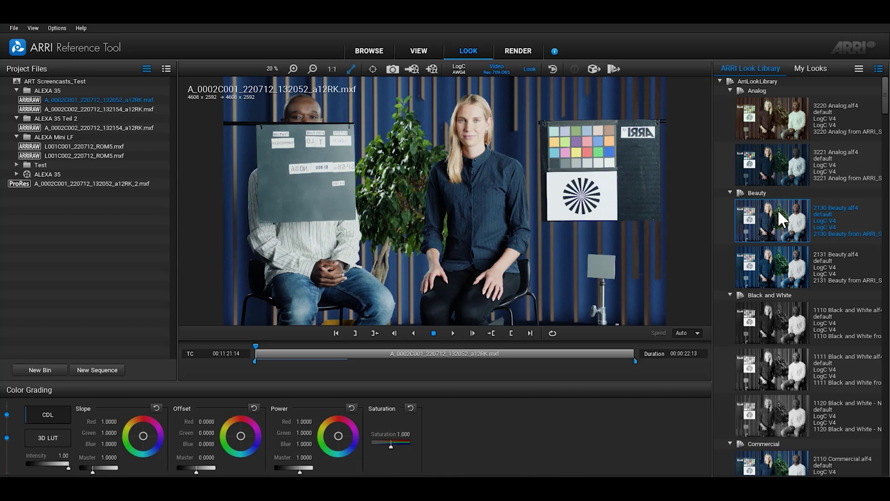
pyautogui.click(777, 210)
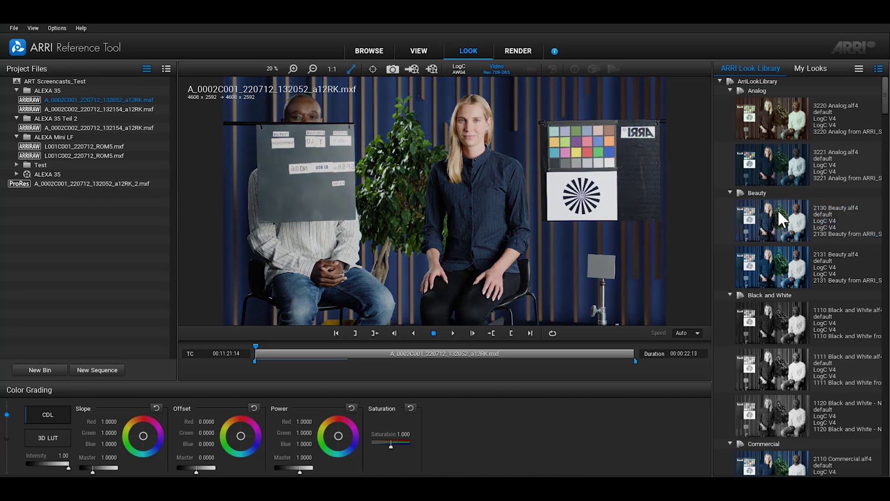
pyautogui.click(431, 68)
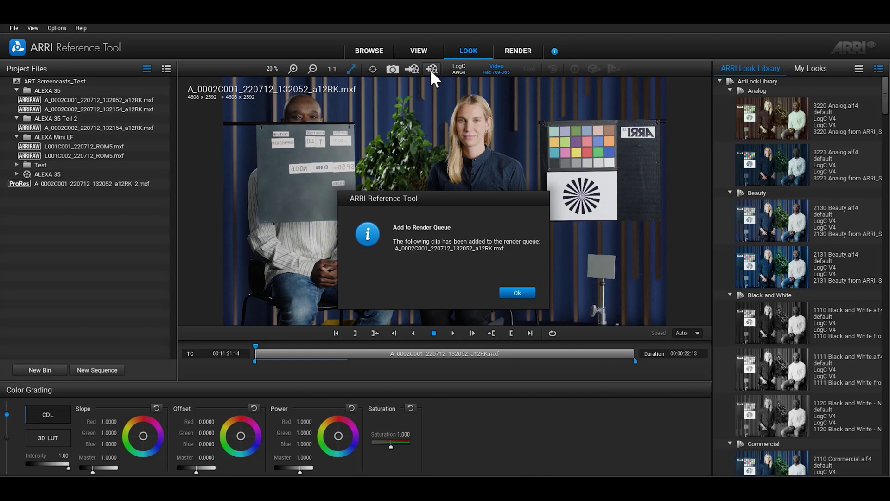
pyautogui.click(517, 293)
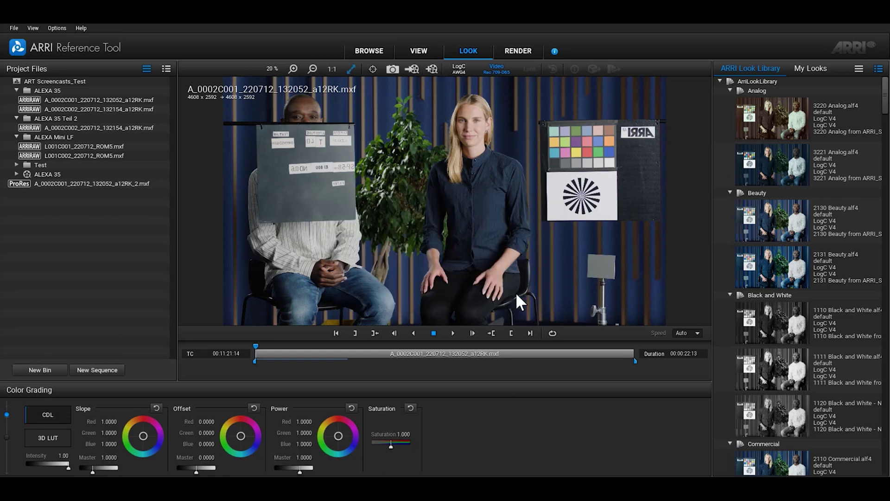
# Back in the render workspace, select the newly added third queue entry
pyautogui.click(528, 49)
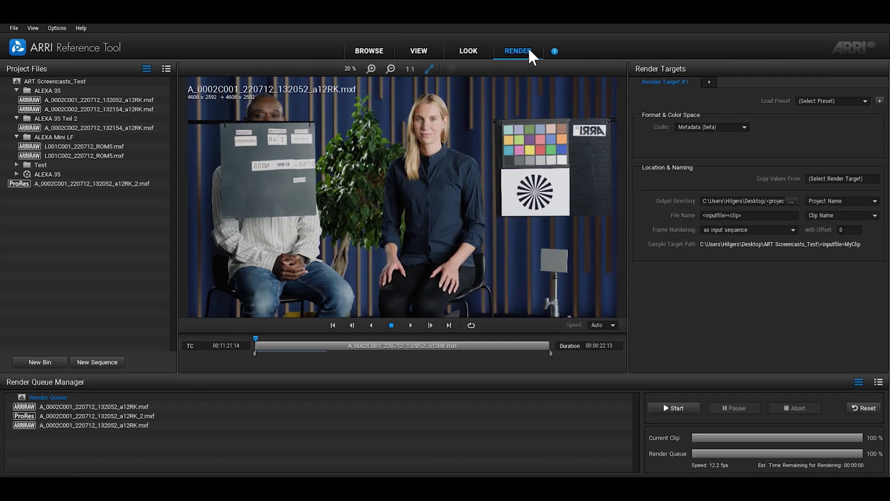
pyautogui.click(113, 425)
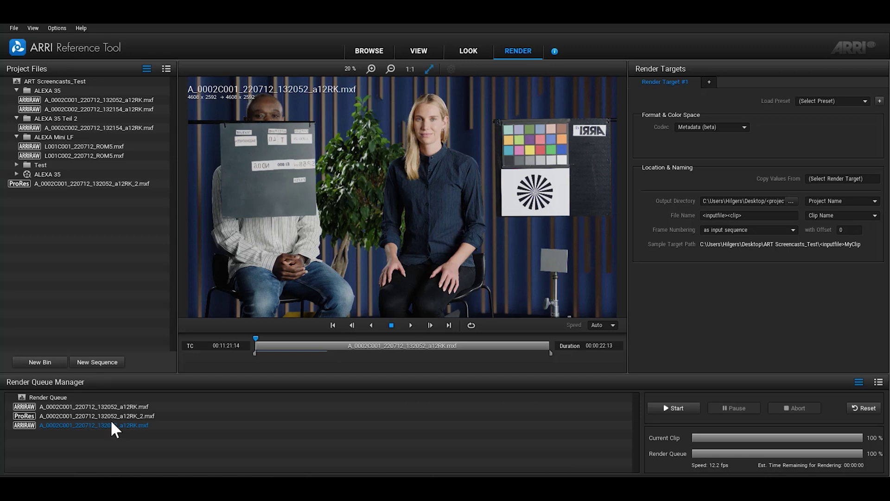
# Drag L001C001_220712_ROM5.mxf and L001C002_220712_ROM5.mxf together into the render queue
pyautogui.click(75, 145)
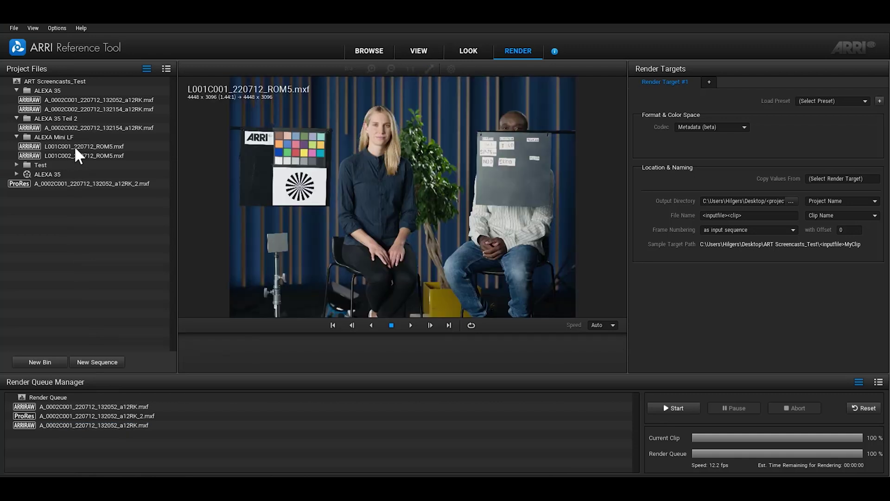
pyautogui.keyDown('shift'); pyautogui.click(79, 154); pyautogui.keyUp('shift')
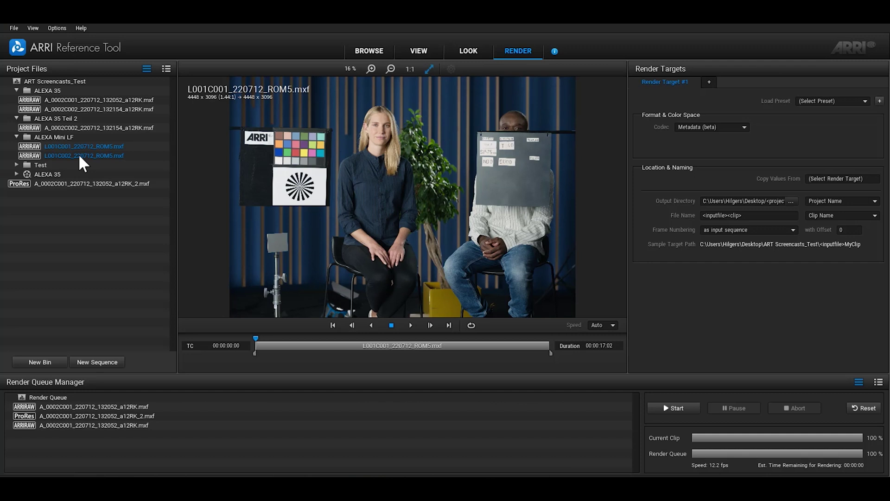
pyautogui.moveTo(79, 153); pyautogui.dragTo(204, 413)
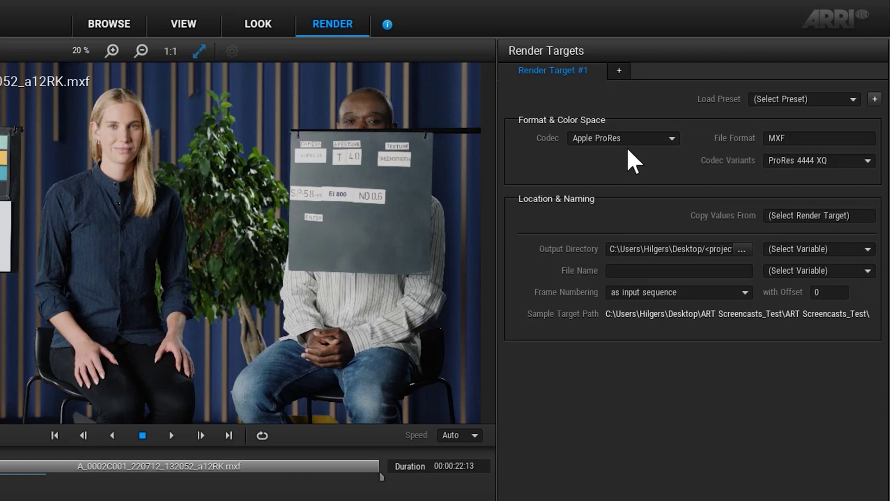
# Check the codec list and keep Apple ProRes as the render codec
pyautogui.click(670, 135)
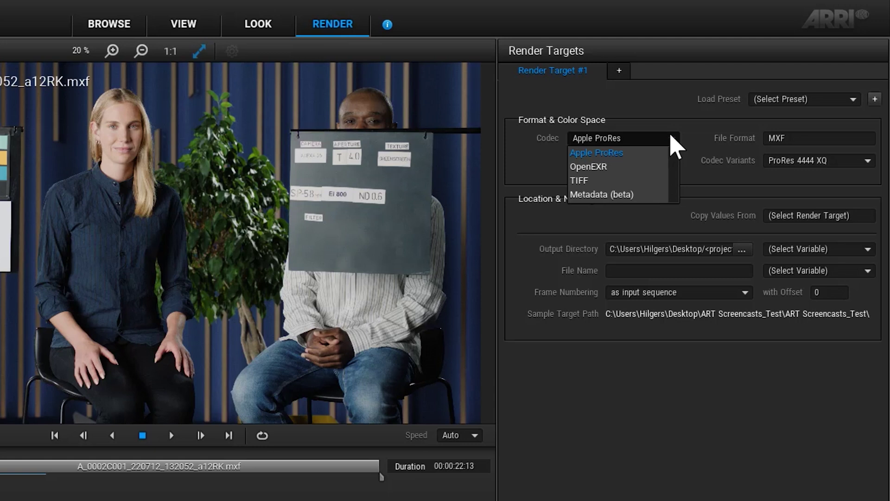
# Skip the output folder choice and add the Clip Name variable, making the file name <clip><clip>
pyautogui.click(741, 250)
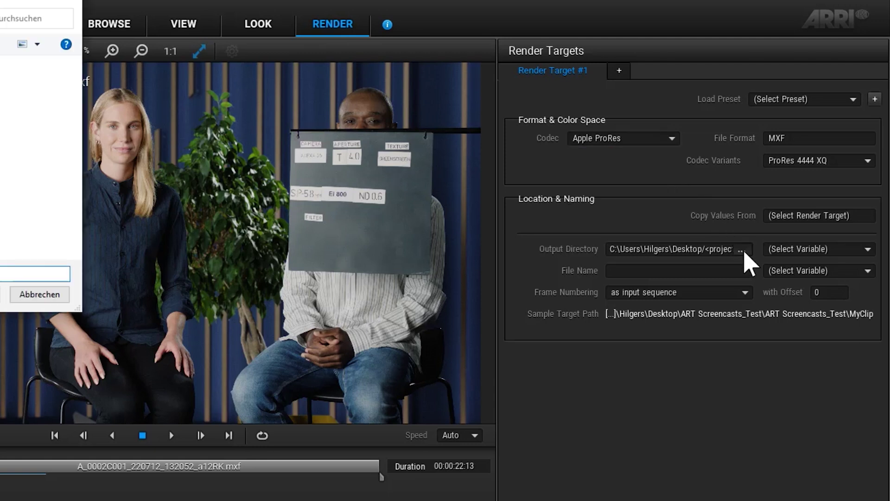
pyautogui.click(46, 296)
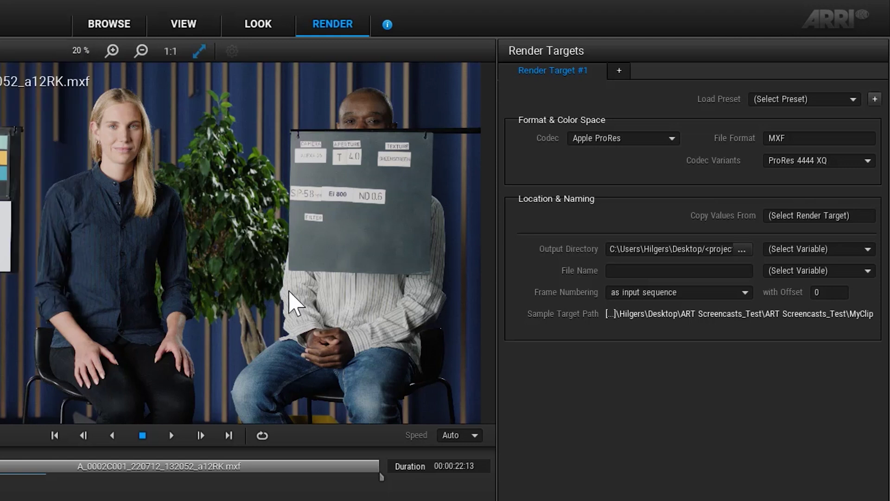
pyautogui.click(635, 271)
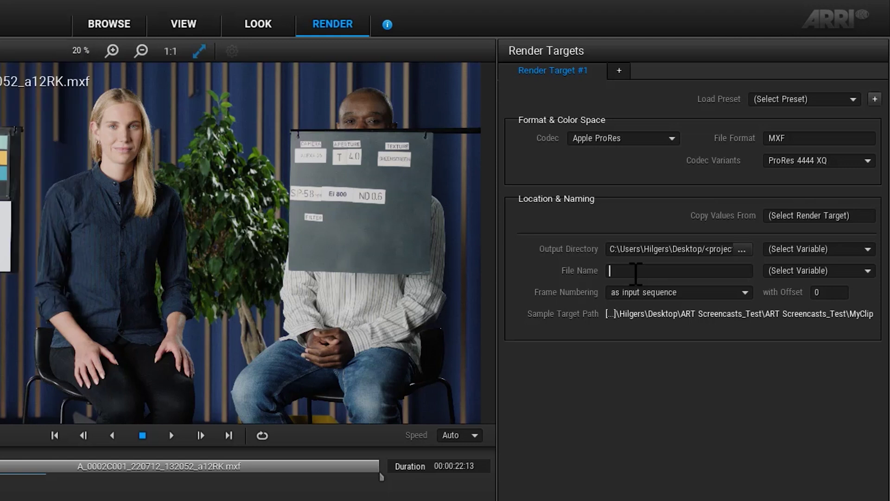
pyautogui.click(687, 296)
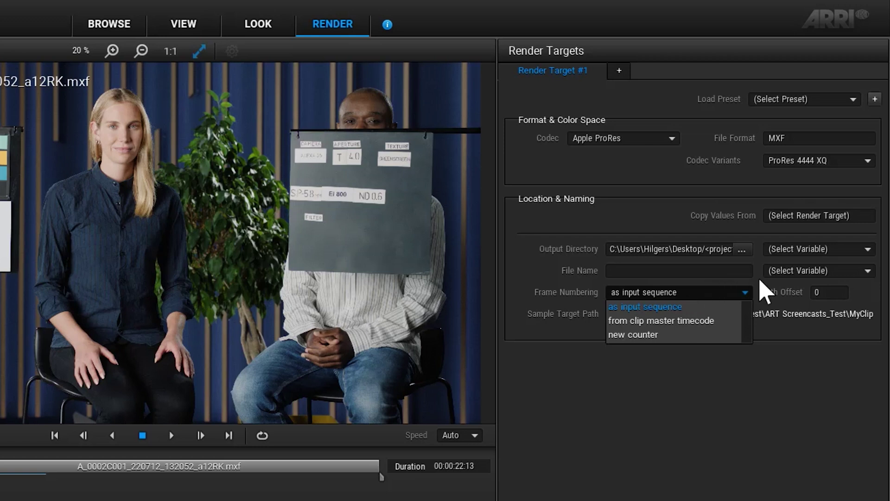
pyautogui.click(788, 271)
pyautogui.click(780, 300)
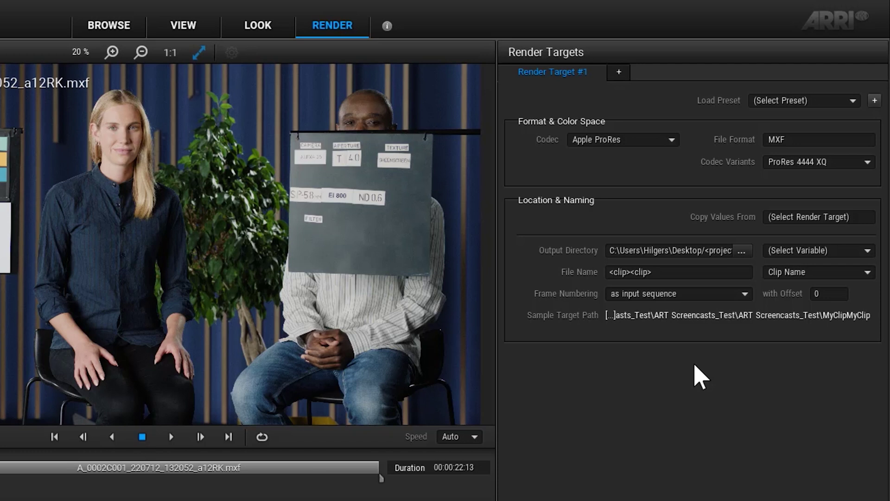
# Save the render settings as preset 'ProRes_2', then load the Metadata preset
pyautogui.click(875, 102)
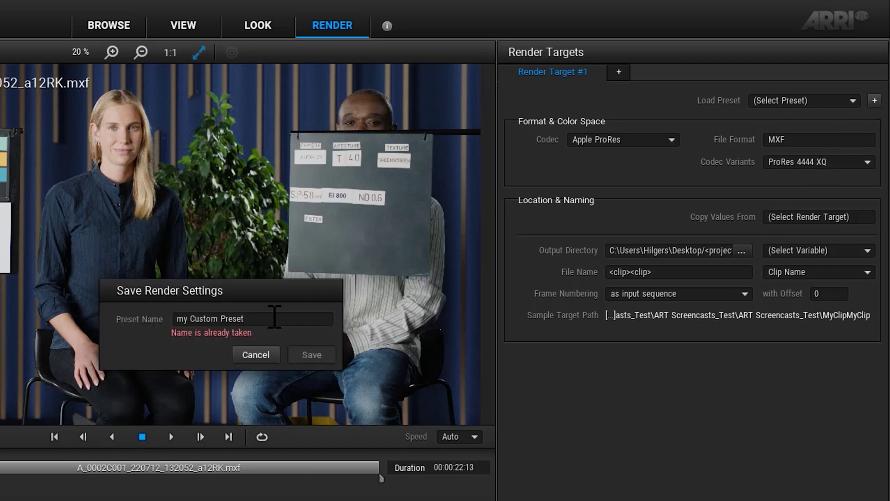
pyautogui.moveTo(279, 318); pyautogui.dragTo(175, 318)
pyautogui.press('BackSpace')
pyautogui.write('ProRes_')
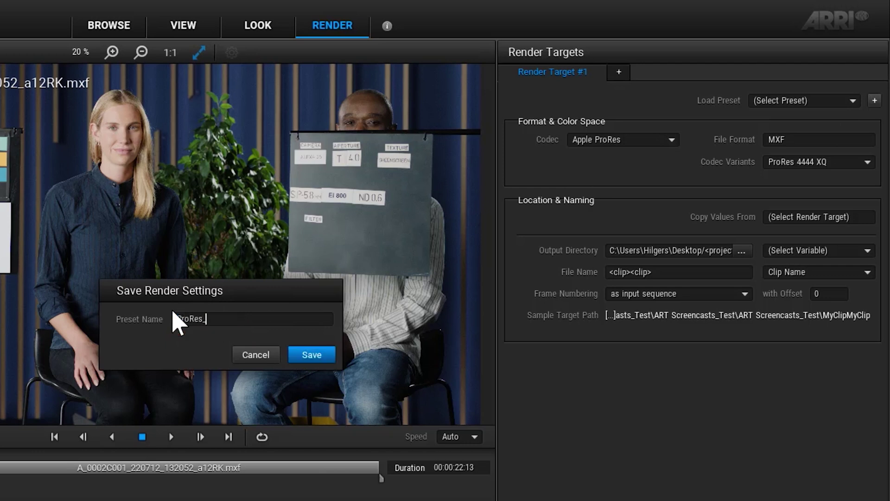
pyautogui.write('2')
pyautogui.click(308, 358)
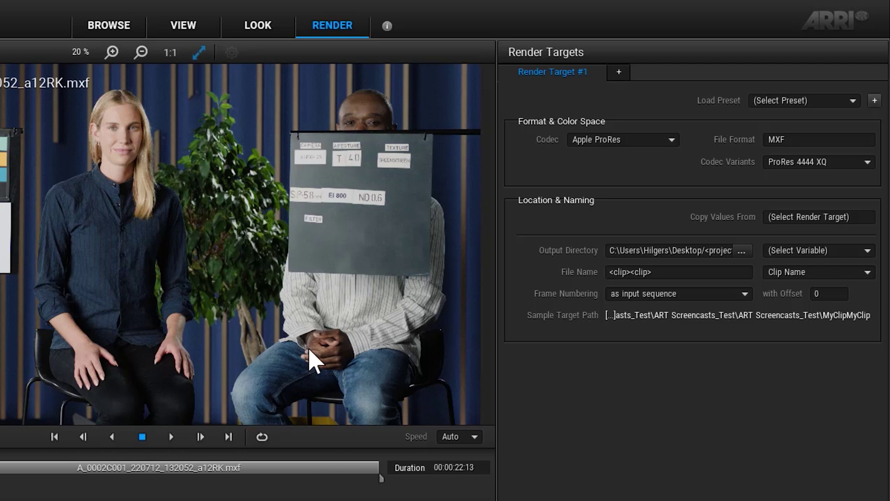
pyautogui.click(796, 99)
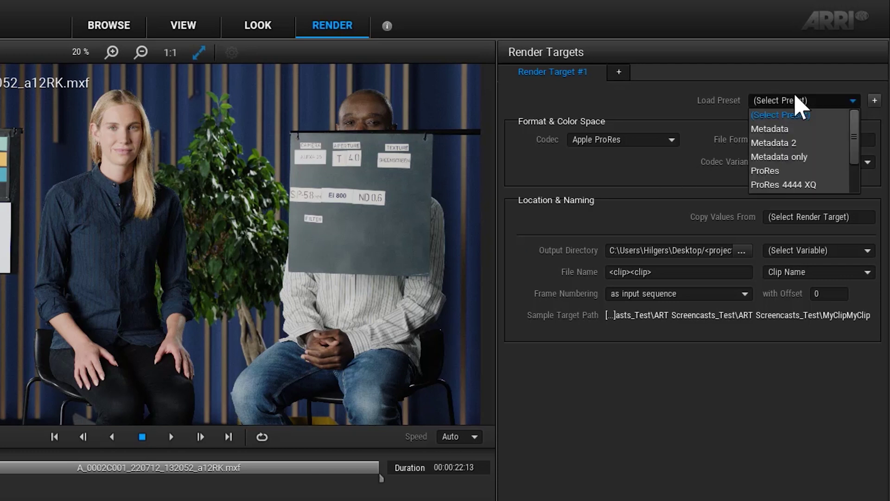
pyautogui.click(796, 157)
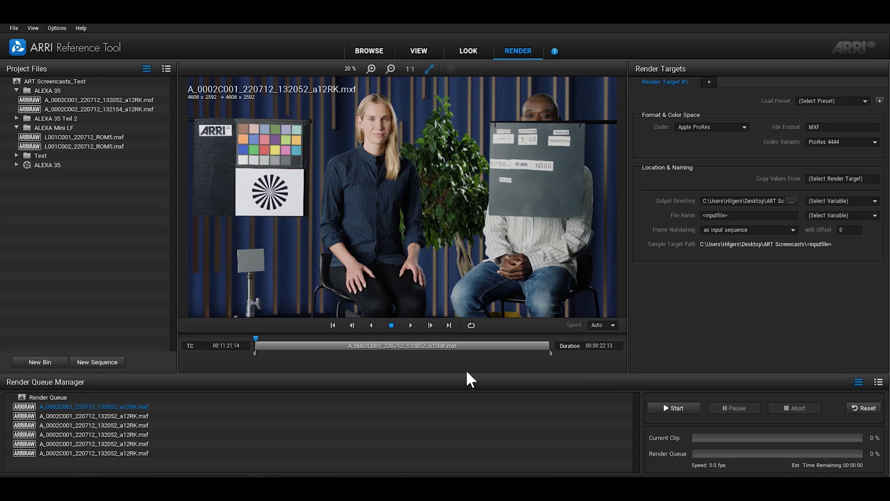
# Select the third, fourth and fifth queued clips and bring up their removal options
pyautogui.click(133, 425)
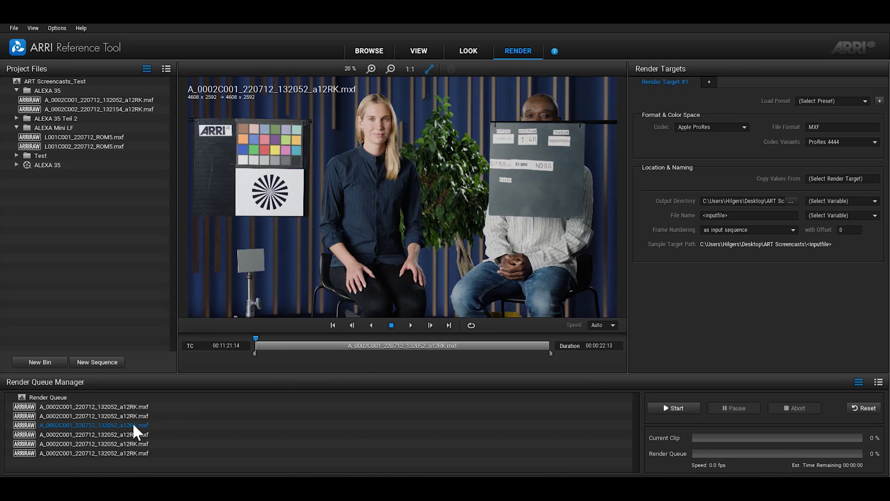
pyautogui.rightClick(133, 426)
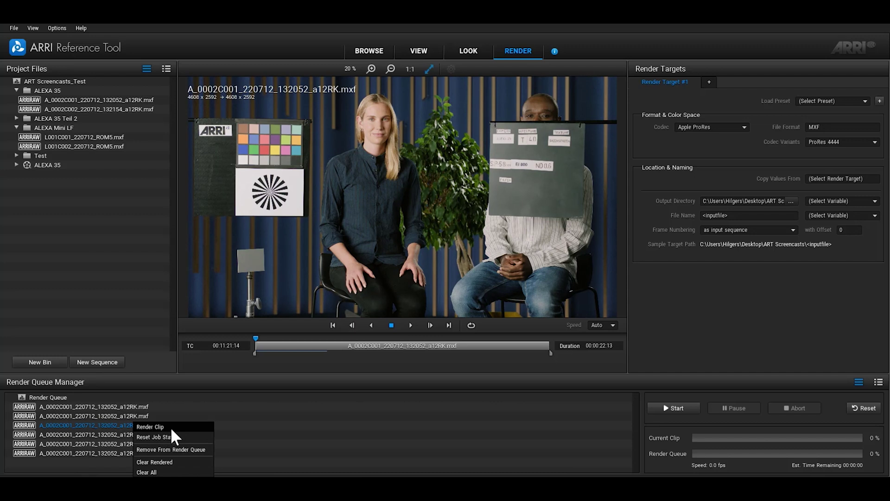
pyautogui.click(100, 435)
pyautogui.keyDown('ctrl'); pyautogui.click(100, 435); pyautogui.keyUp('ctrl')
pyautogui.keyDown('ctrl'); pyautogui.click(102, 443); pyautogui.keyUp('ctrl')
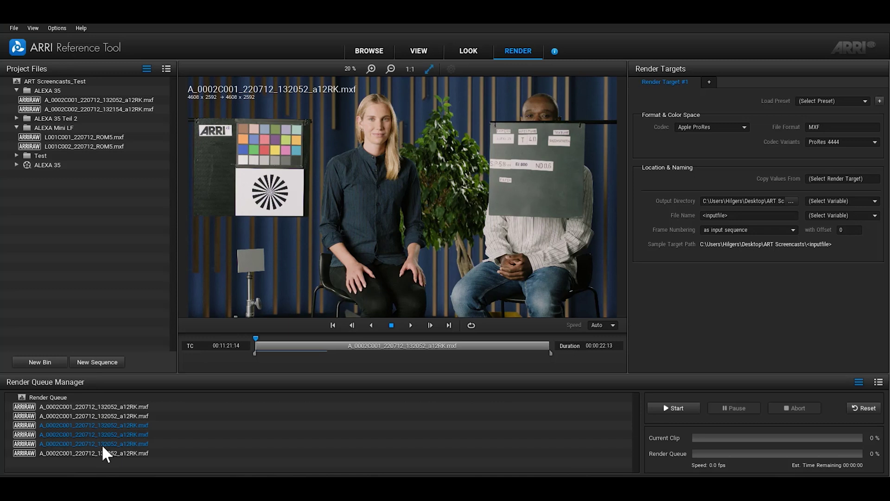
pyautogui.rightClick(101, 443)
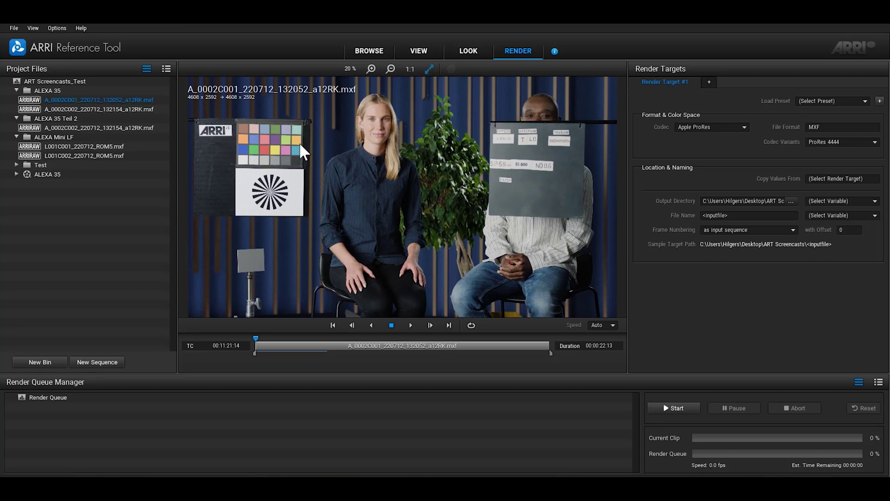
# Queue A_0002C001_220712_132052_a12RK.mxf alone and switch the render codec to Metadata (beta)
pyautogui.moveTo(121, 98); pyautogui.dragTo(153, 402)
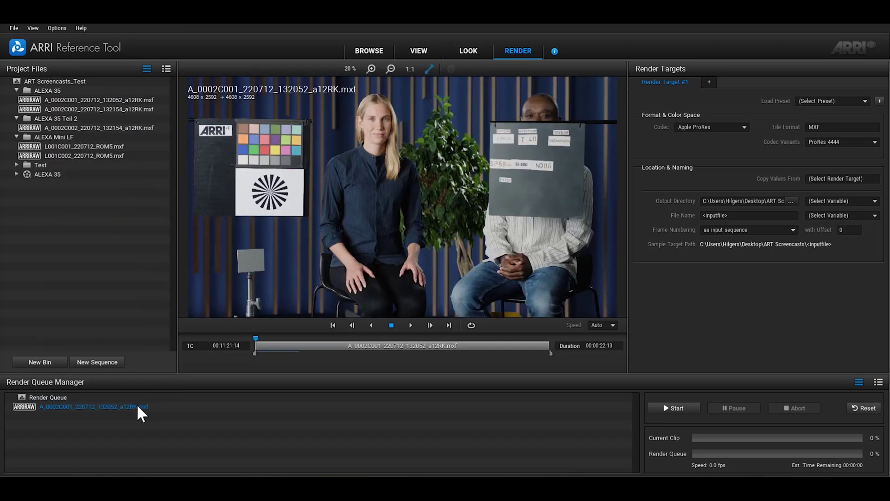
pyautogui.click(737, 216)
pyautogui.click(743, 127)
pyautogui.click(727, 165)
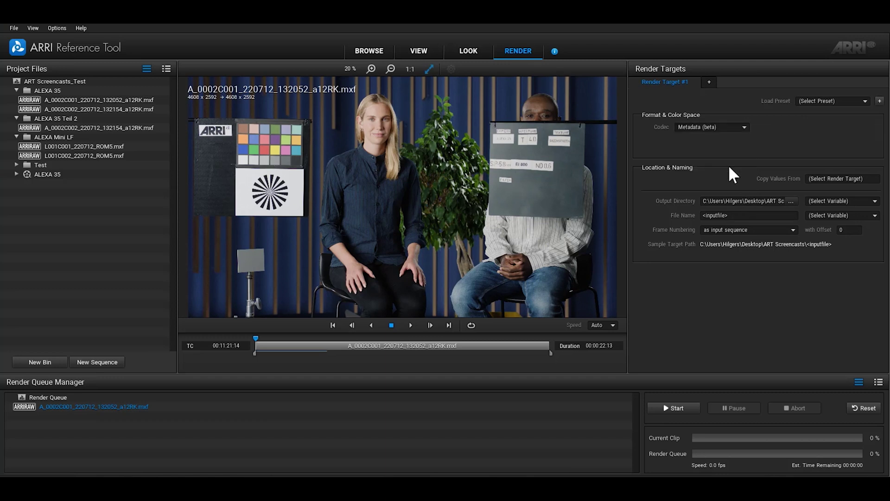
# Start rendering A_0002C001_220712_132052_a12RK.mxf from the Render Queue Manager
pyautogui.click(672, 406)
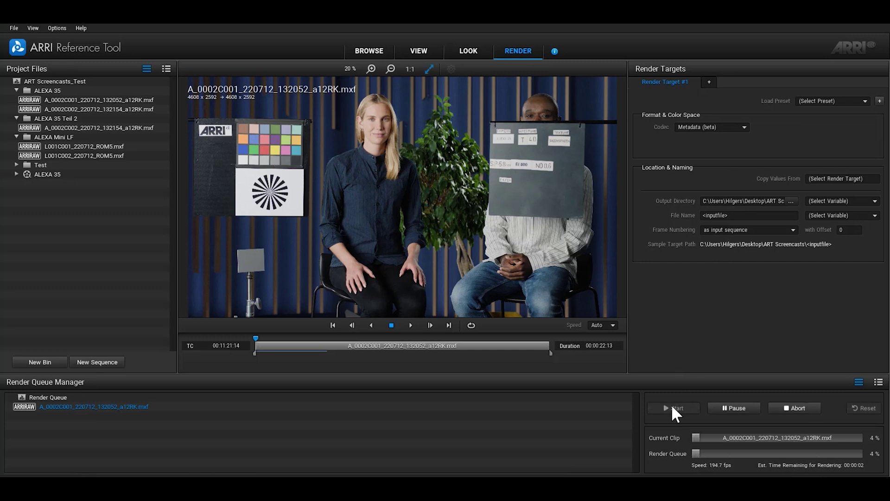